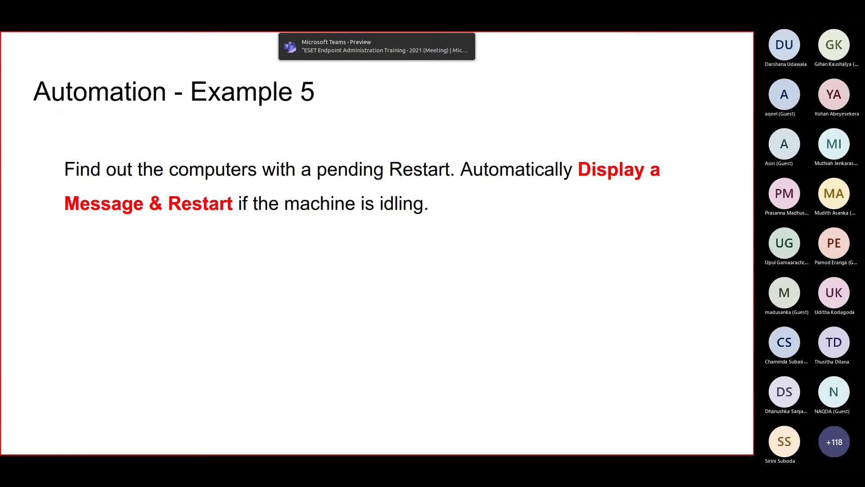
- From Computers, create a new dynamic group under All named 'Pending Restart'
{"action": "key", "text": "alt+Tab"}
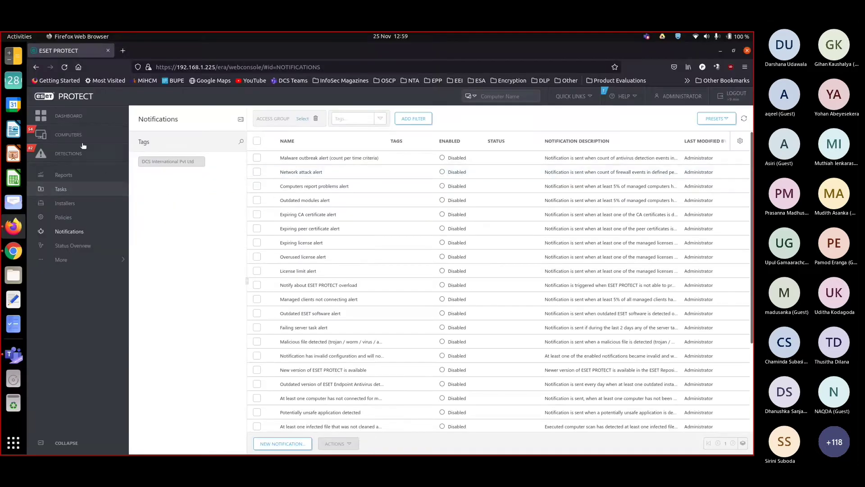
{"action": "left_click", "coordinate": [74, 135]}
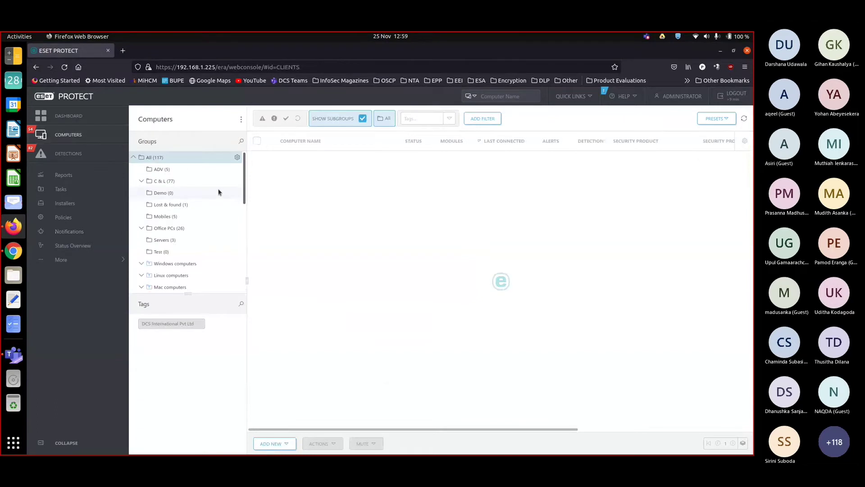
{"action": "right_click", "coordinate": [186, 156]}
{"action": "left_click", "coordinate": [162, 161]}
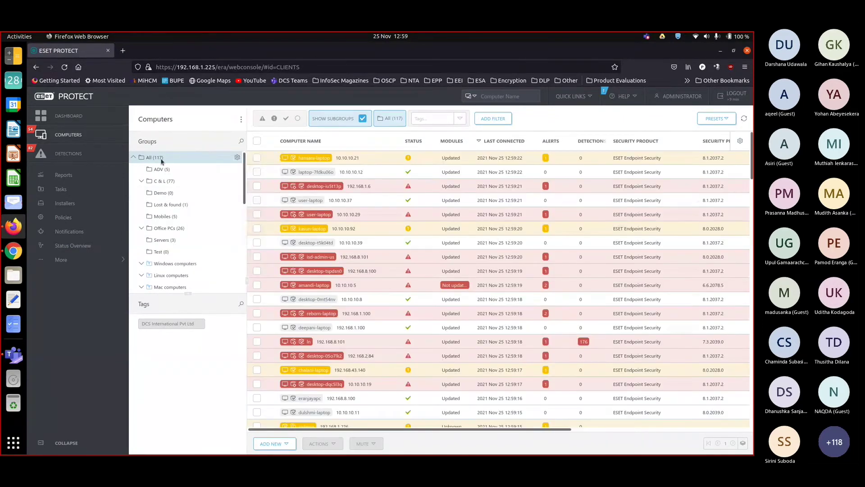
{"action": "left_click", "coordinate": [238, 158]}
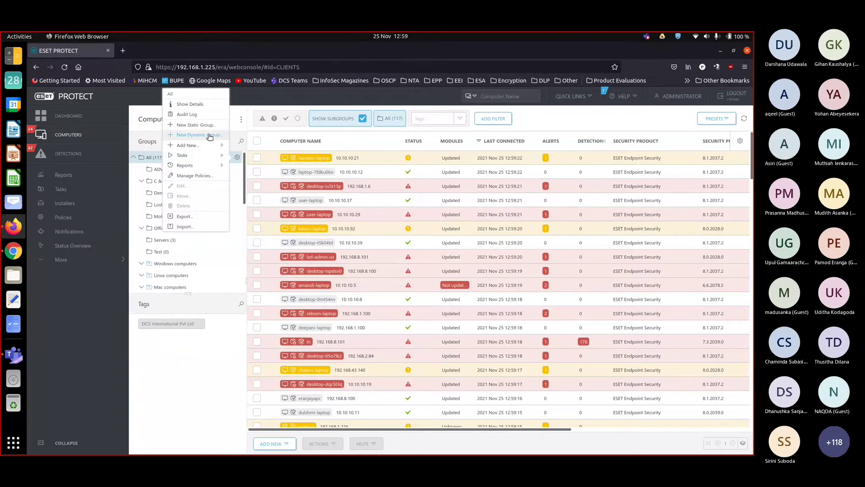
{"action": "left_click", "coordinate": [208, 134]}
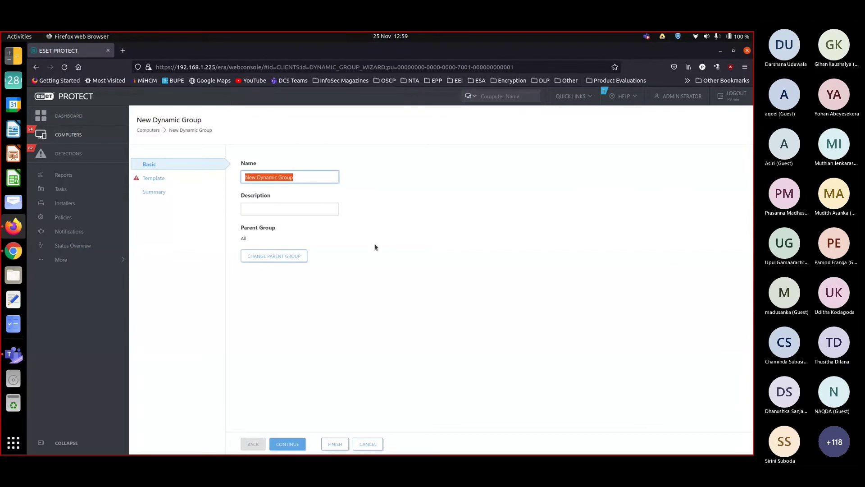
{"action": "type", "text": "Pending R"}
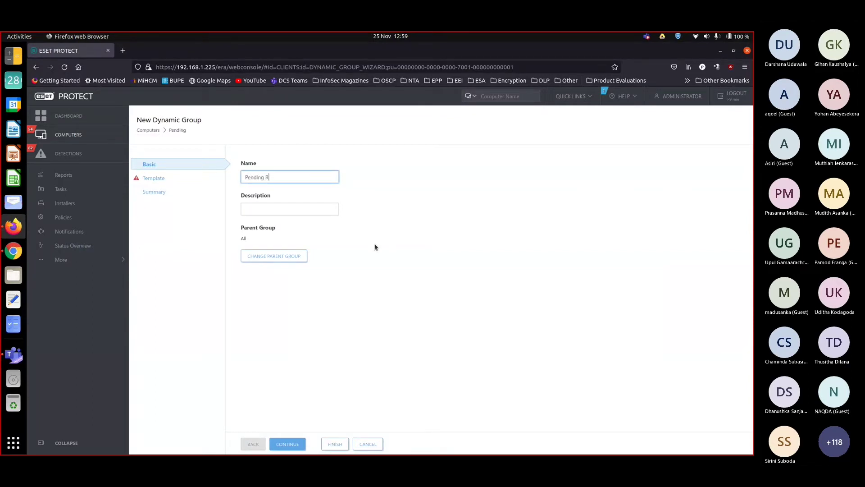
{"action": "type", "text": "estart"}
{"action": "left_click", "coordinate": [158, 178]}
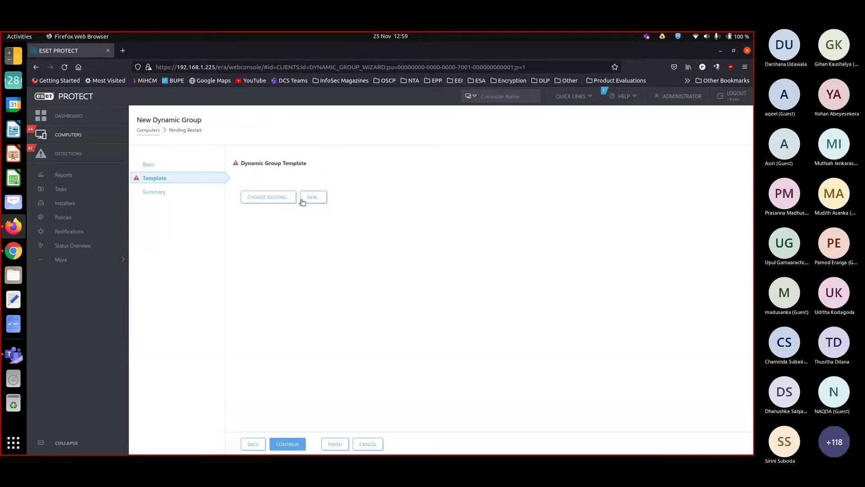
- Create a template named 'Pending Restart' with the rule Active detections Restart required equals yes
{"action": "left_click", "coordinate": [304, 201]}
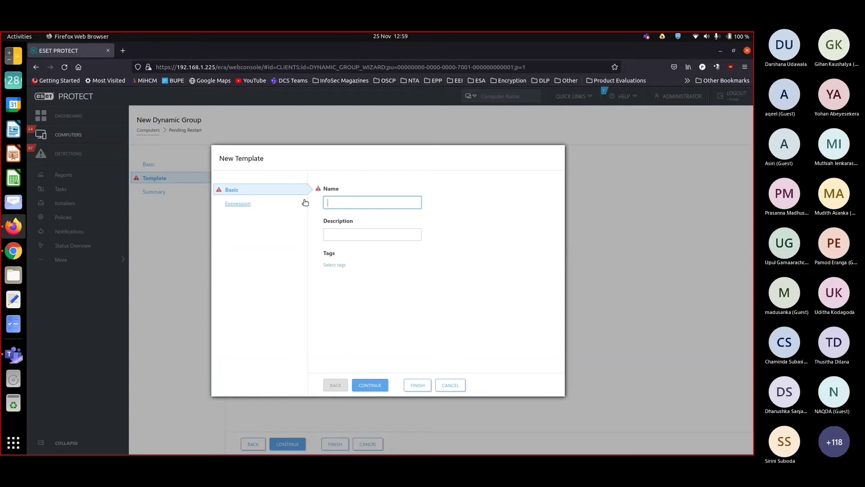
{"action": "type", "text": "Pending Restart"}
{"action": "left_click", "coordinate": [229, 204]}
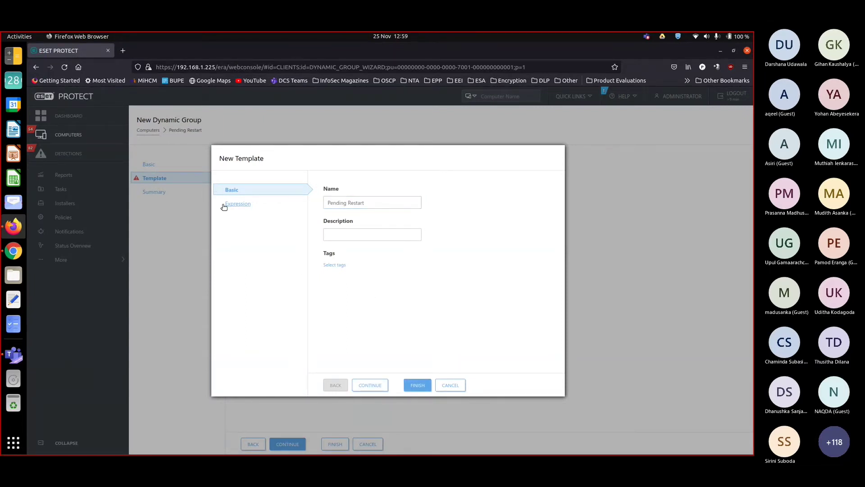
{"action": "left_click", "coordinate": [240, 204]}
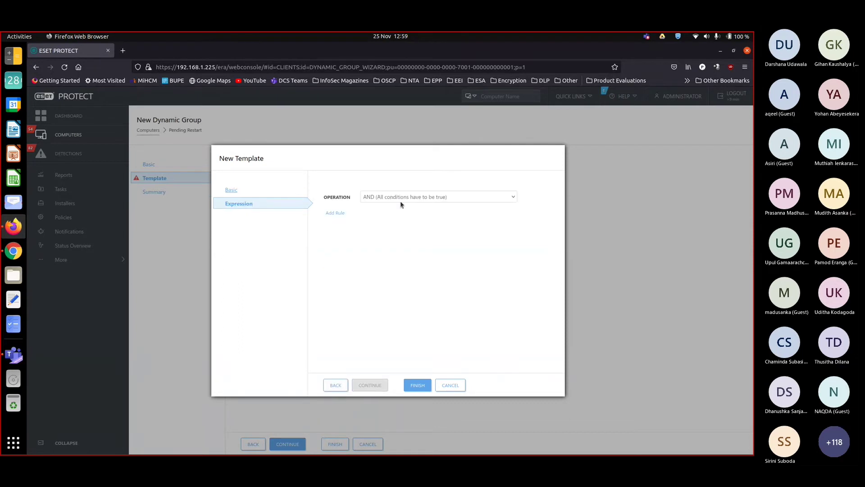
{"action": "left_click", "coordinate": [337, 213]}
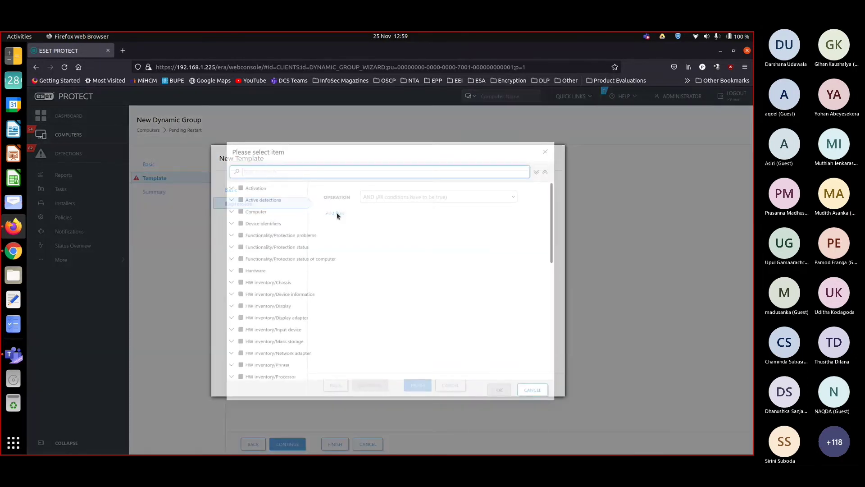
{"action": "type", "text": "resat"}
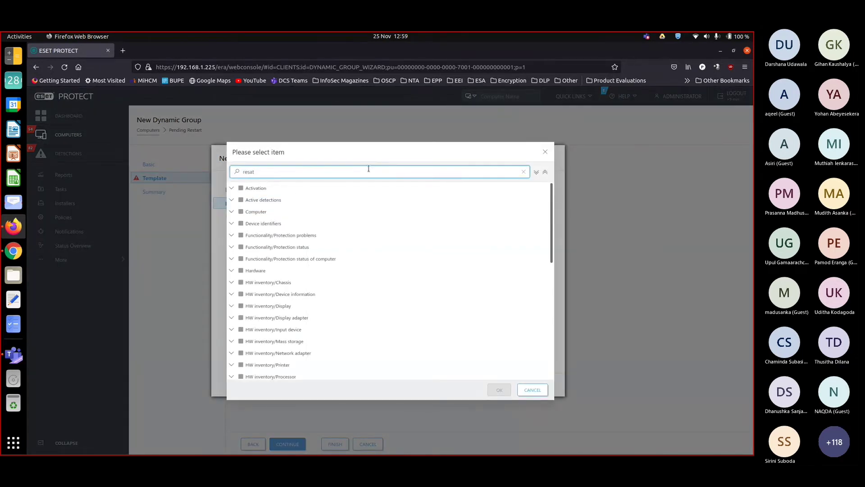
{"action": "key", "text": "BackSpace"}
{"action": "key", "text": "BackSpace"}
{"action": "type", "text": "tart"}
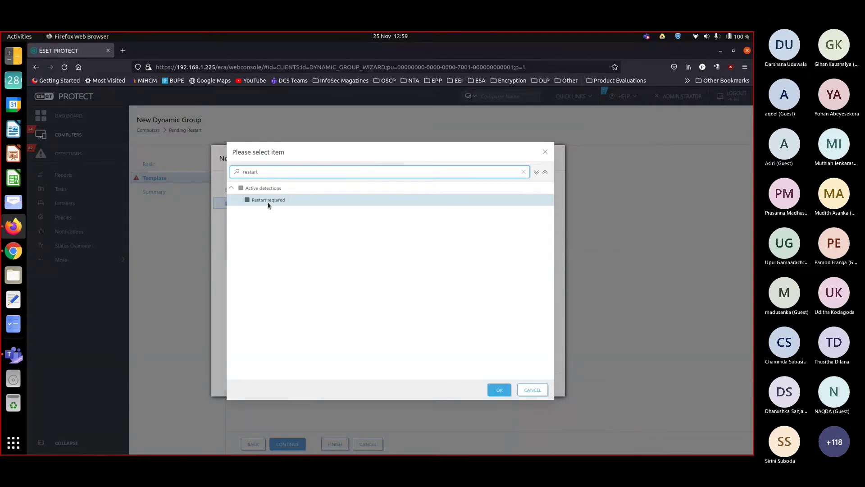
{"action": "left_click", "coordinate": [499, 388]}
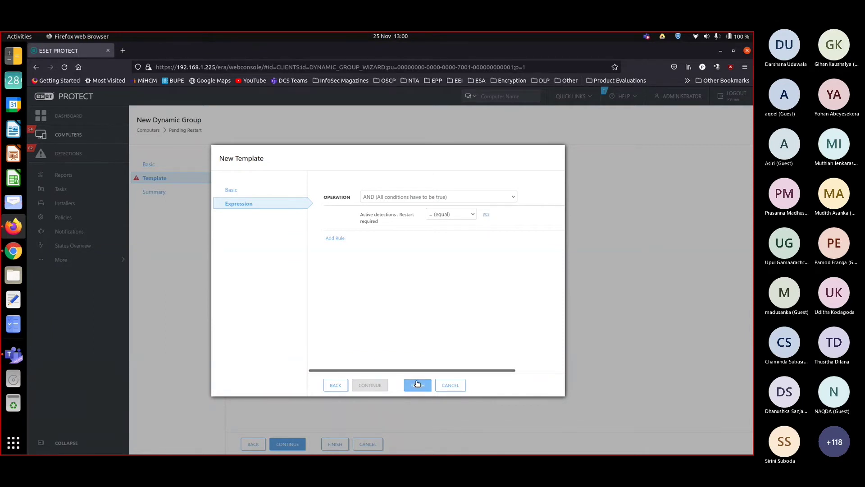
{"action": "left_click", "coordinate": [417, 385]}
- Finish creating the Pending Restart group, confirm it has no computers, and go to Tasks
{"action": "left_click", "coordinate": [335, 444]}
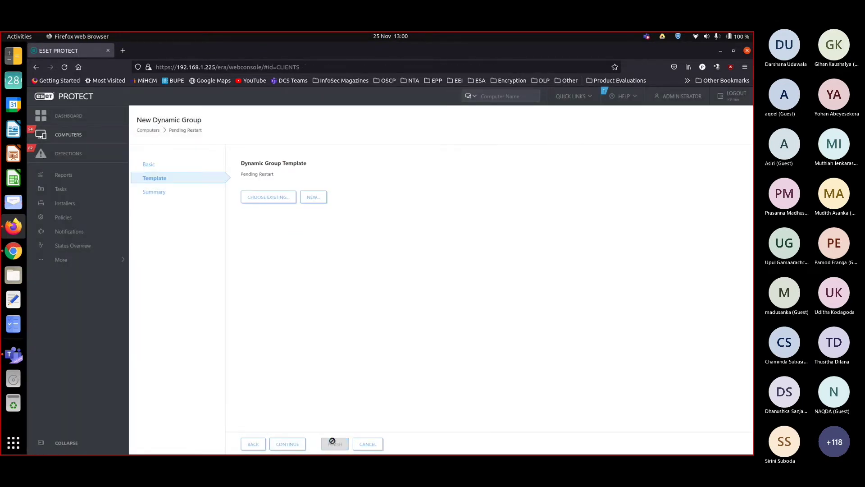
{"action": "scroll", "coordinate": [176, 202], "scroll_direction": "down", "scroll_amount": 5}
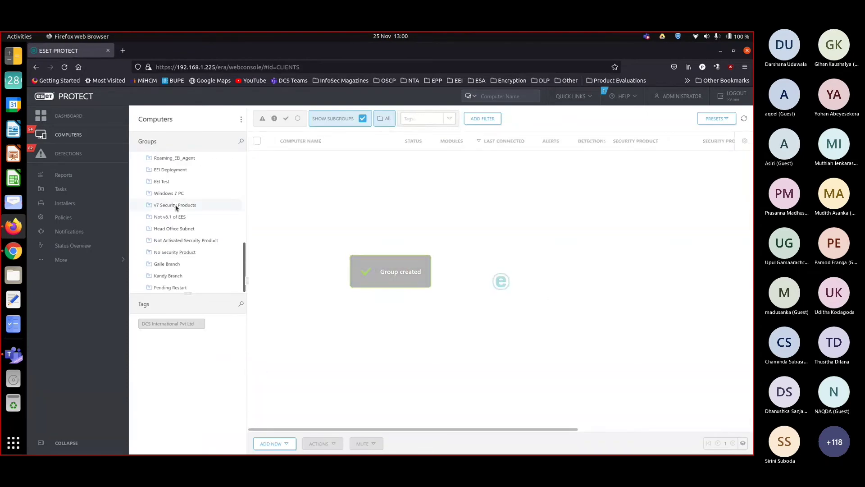
{"action": "left_click", "coordinate": [172, 286]}
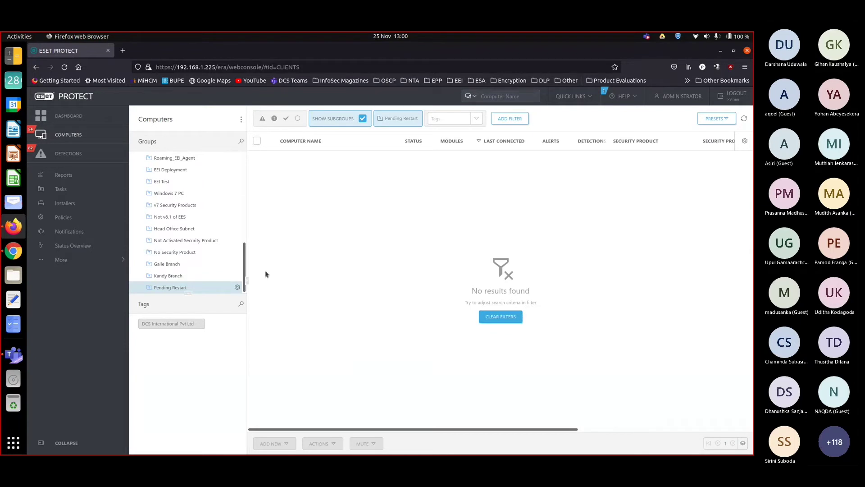
{"action": "left_click", "coordinate": [171, 276]}
{"action": "left_click", "coordinate": [160, 287]}
{"action": "left_click", "coordinate": [236, 287]}
{"action": "left_click", "coordinate": [235, 287]}
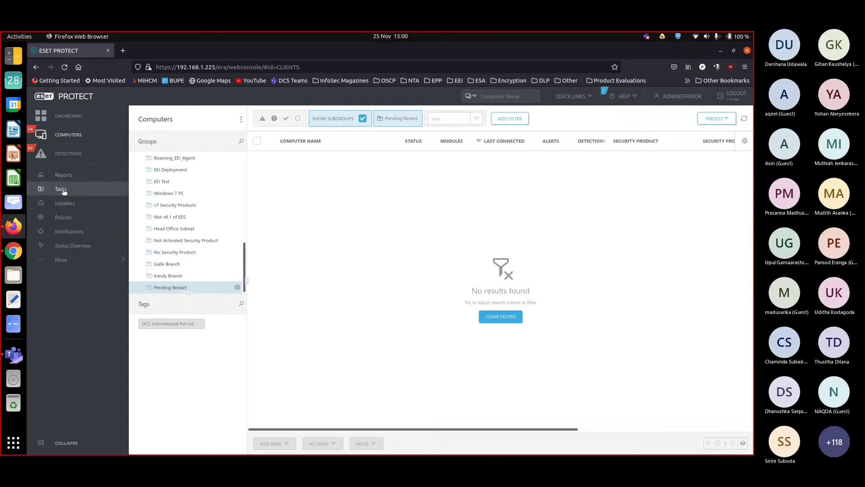
{"action": "left_click", "coordinate": [64, 191]}
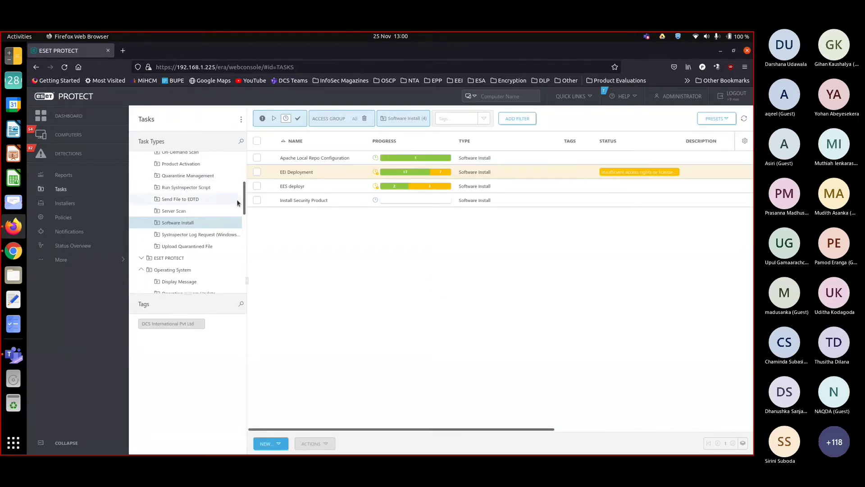
- Filter the task list to Display Message and start a new client task
{"action": "left_click_drag", "start_coordinate": [244, 198], "coordinate": [240, 217]}
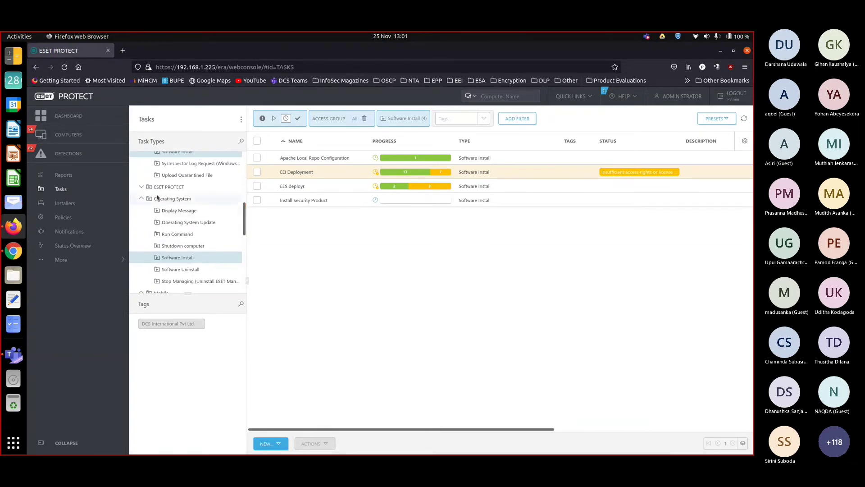
{"action": "left_click", "coordinate": [178, 212]}
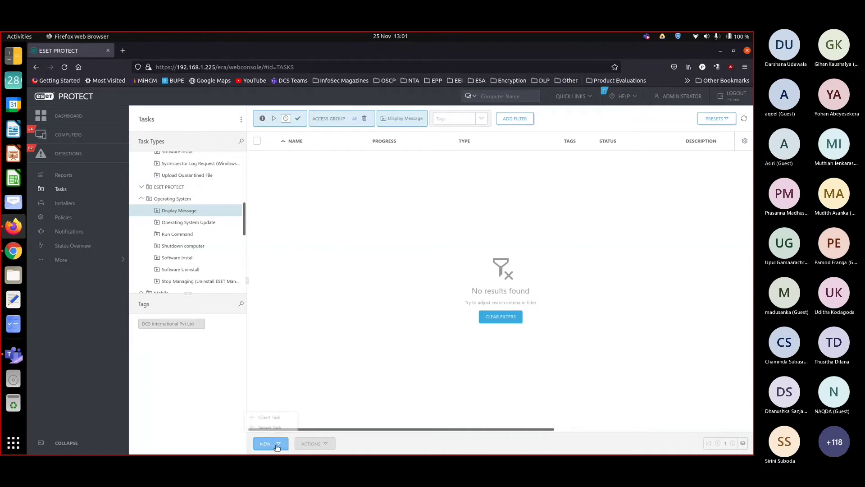
{"action": "left_click", "coordinate": [273, 443]}
{"action": "left_click", "coordinate": [279, 418]}
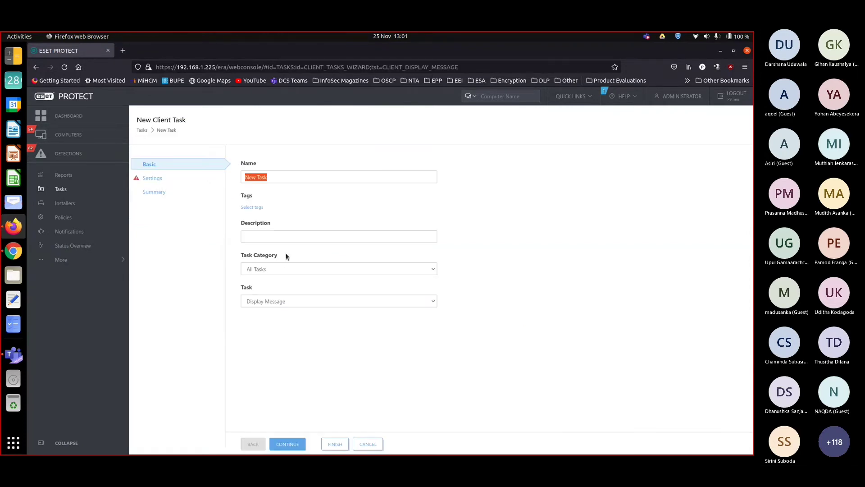
- Name the client task 'Display "Restart" required'
{"action": "left_click", "coordinate": [289, 178]}
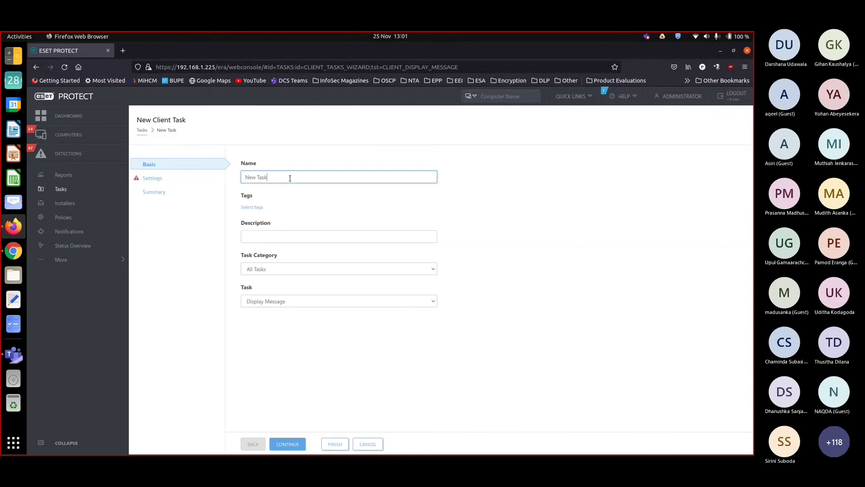
{"action": "triple_click", "coordinate": [290, 178]}
{"action": "key", "text": "BackSpace"}
{"action": "type", "text": "Display \"Restart\" required"}
- Set the message title to 'Restart Required' and the body to 'Please restart your PC asap.'
{"action": "left_click", "coordinate": [287, 444]}
{"action": "left_click", "coordinate": [286, 177]}
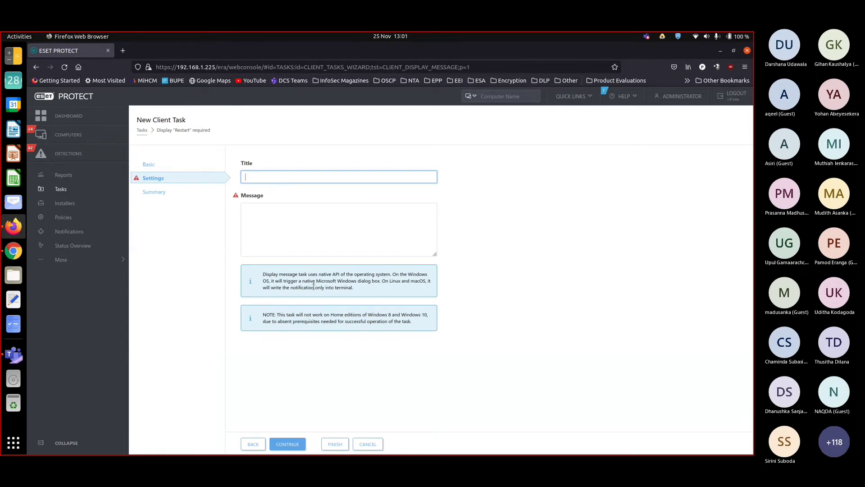
{"action": "triple_click", "coordinate": [263, 280]}
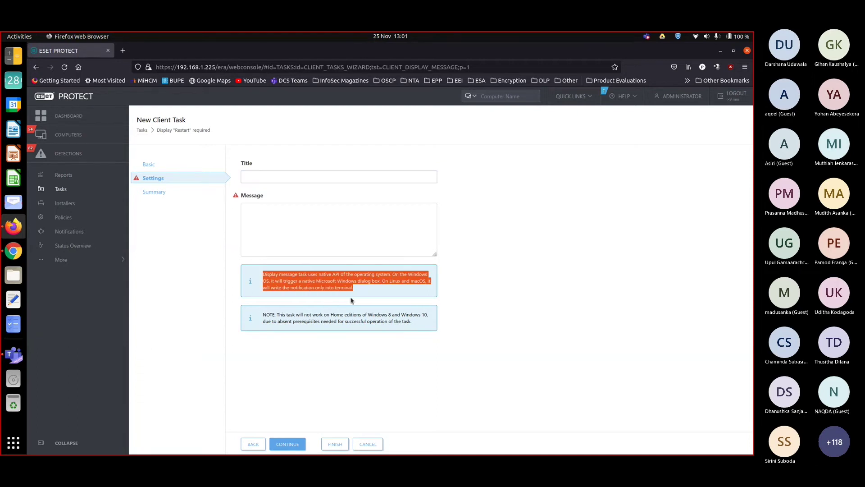
{"action": "left_click", "coordinate": [501, 264]}
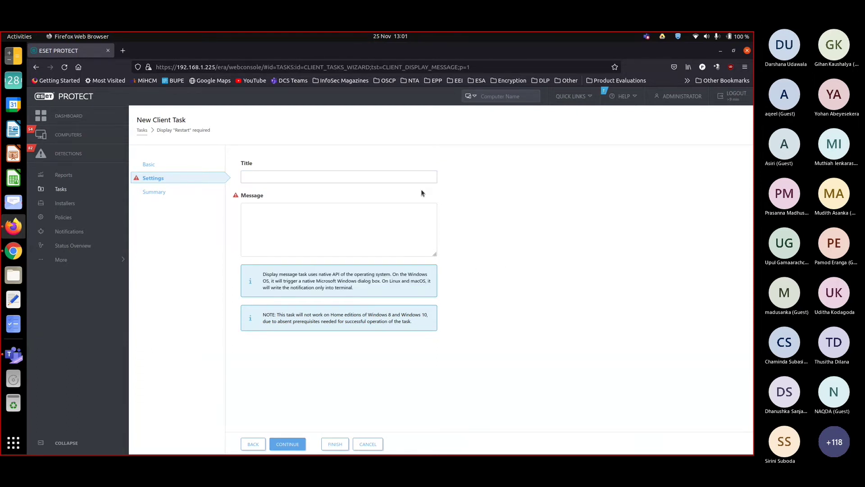
{"action": "left_click", "coordinate": [377, 177]}
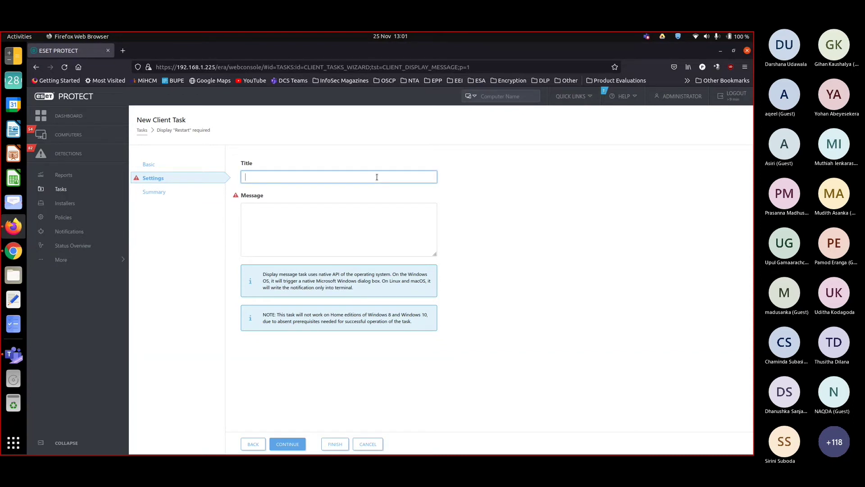
{"action": "type", "text": "Restart Required"}
{"action": "key", "text": "Tab"}
{"action": "type", "text": "Ple"}
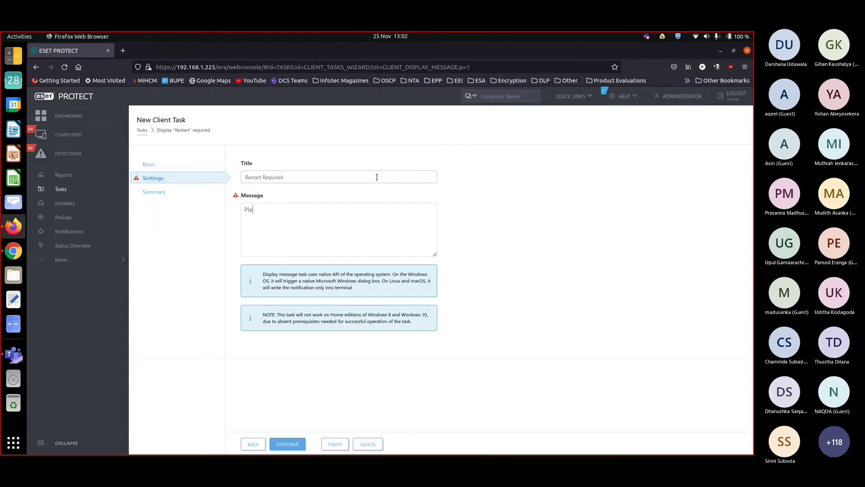
{"action": "type", "text": "ase restart your PC asap to"}
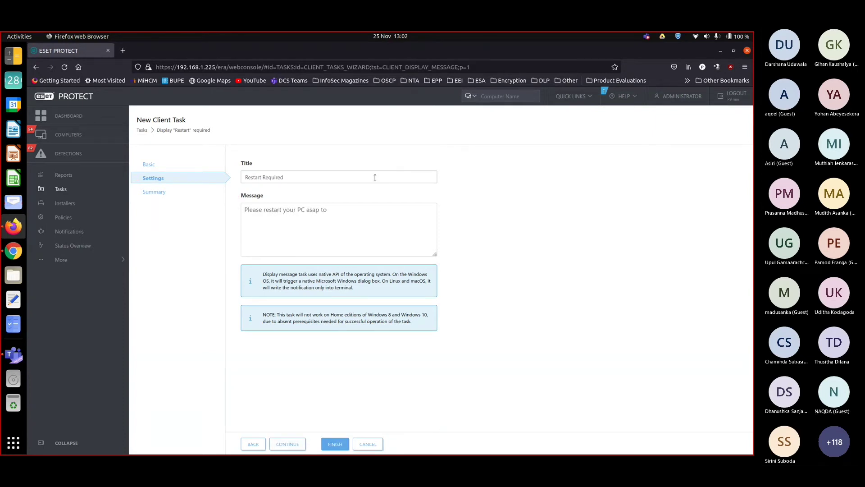
{"action": "type", "text": " make the"}
{"action": "key", "text": "BackSpace"}
{"action": "key", "text": "BackSpace"}
{"action": "key", "text": "BackSpace"}
{"action": "key", "text": "BackSpace"}
{"action": "key", "text": "BackSpace"}
{"action": "key", "text": "BackSpace"}
{"action": "key", "text": "BackSpace"}
{"action": "key", "text": "BackSpace"}
{"action": "key", "text": "BackSpace"}
{"action": "key", "text": "BackSpace"}
{"action": "key", "text": "BackSpace"}
{"action": "key", "text": "BackSpace"}
{"action": "key", "text": "BackSpace"}
{"action": "left_click", "coordinate": [149, 193]}
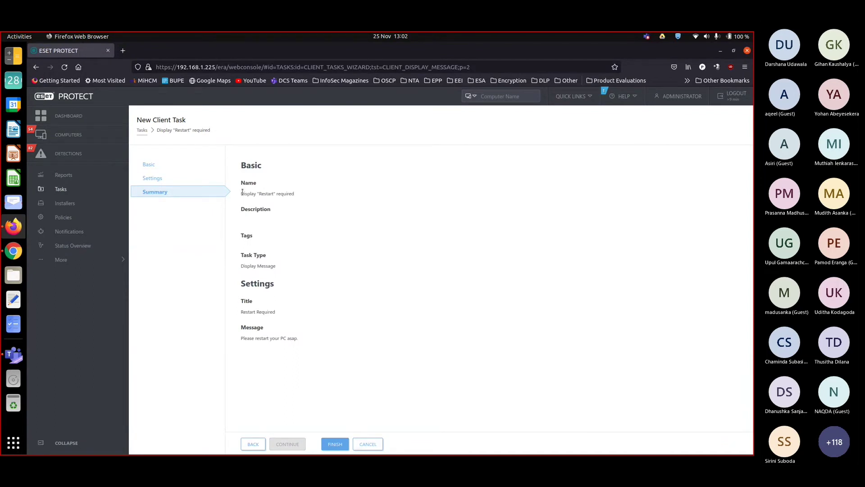
- Create the Display Message task and choose to add a trigger for it
{"action": "left_click", "coordinate": [335, 445]}
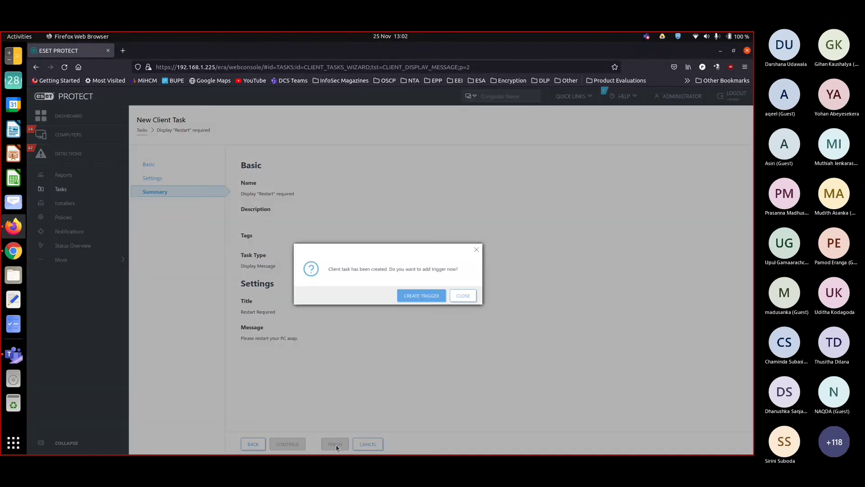
{"action": "left_click", "coordinate": [419, 297]}
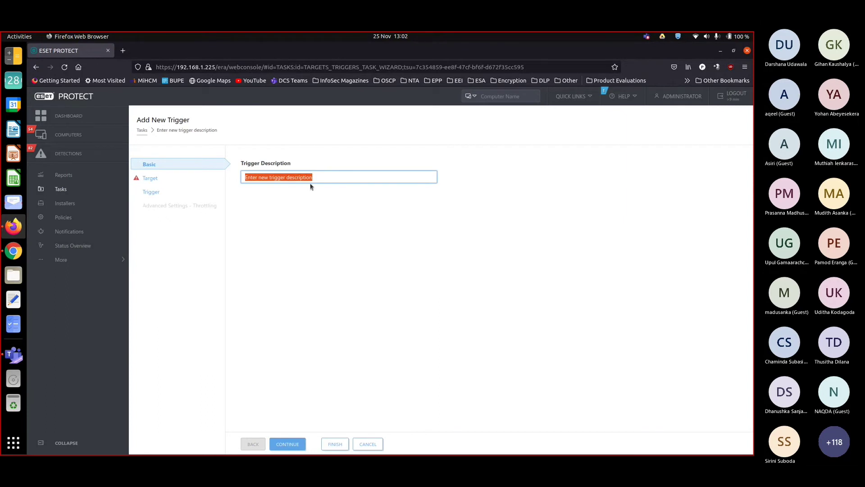
- Describe the trigger as 'Display Restart Required Message', target the Pending Restart group, and save it
{"action": "type", "text": "Display "}
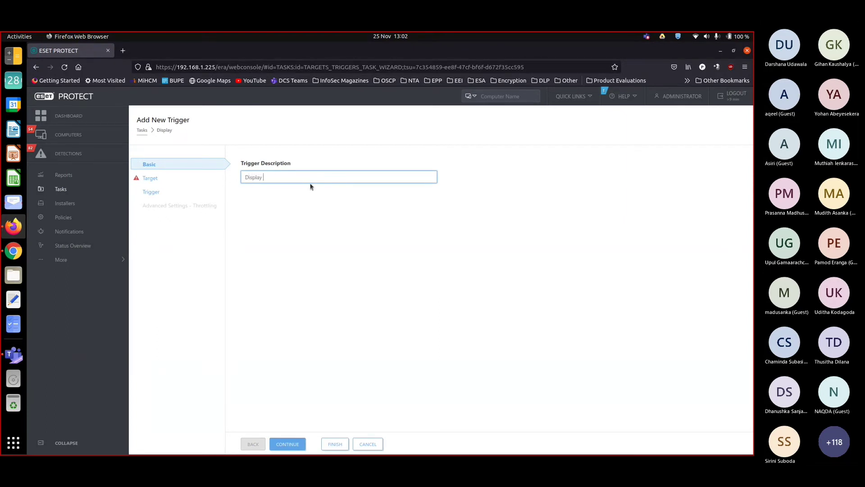
{"action": "type", "text": "Restart Required Message"}
{"action": "left_click", "coordinate": [310, 192]}
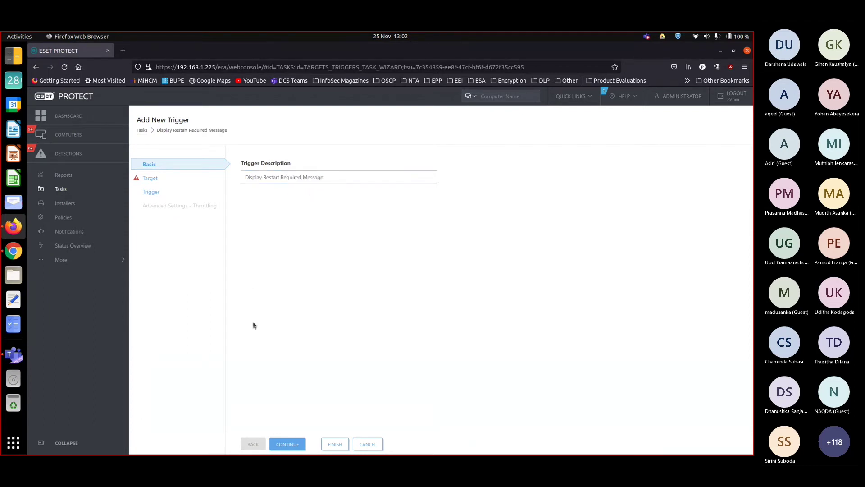
{"action": "left_click", "coordinate": [287, 444]}
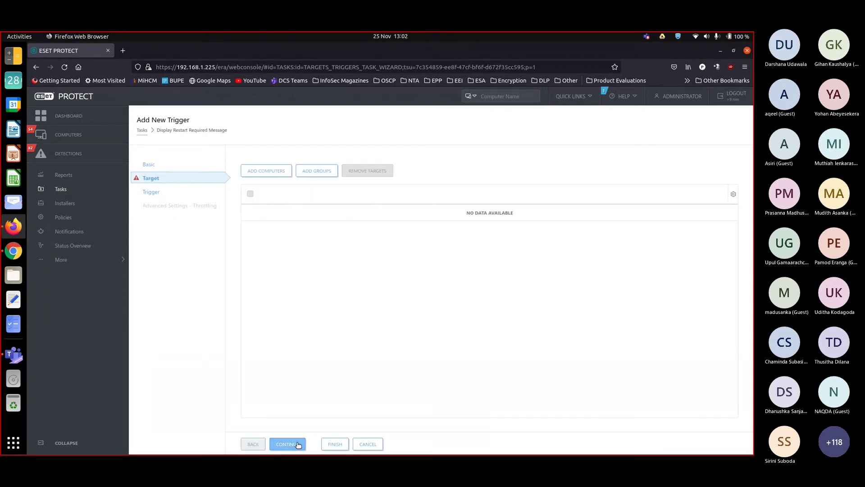
{"action": "left_click", "coordinate": [310, 172]}
{"action": "scroll", "coordinate": [188, 226], "scroll_direction": "down", "scroll_amount": 5}
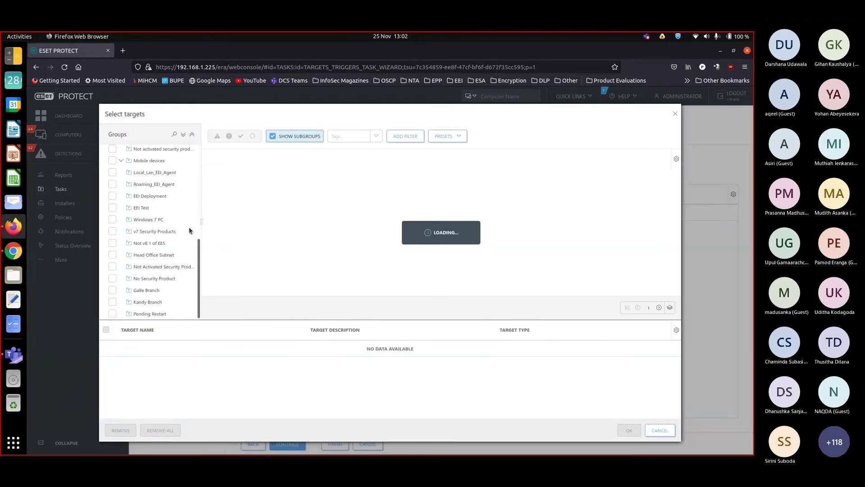
{"action": "left_click", "coordinate": [112, 313]}
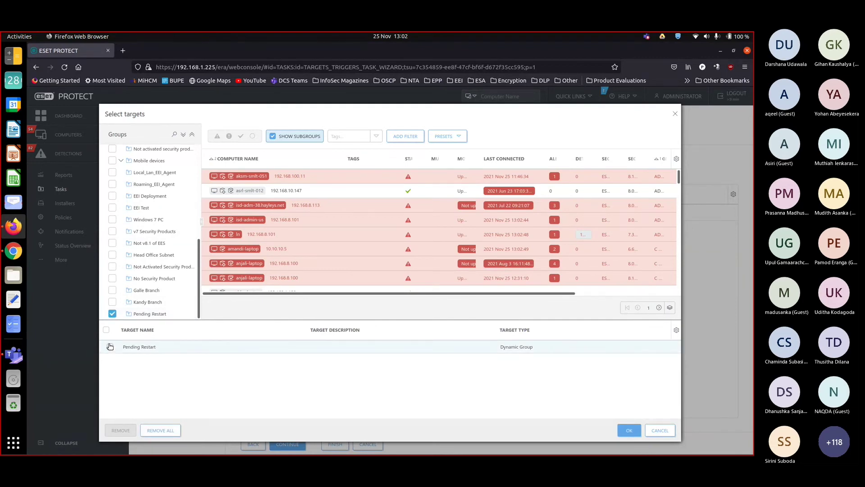
{"action": "left_click", "coordinate": [627, 432]}
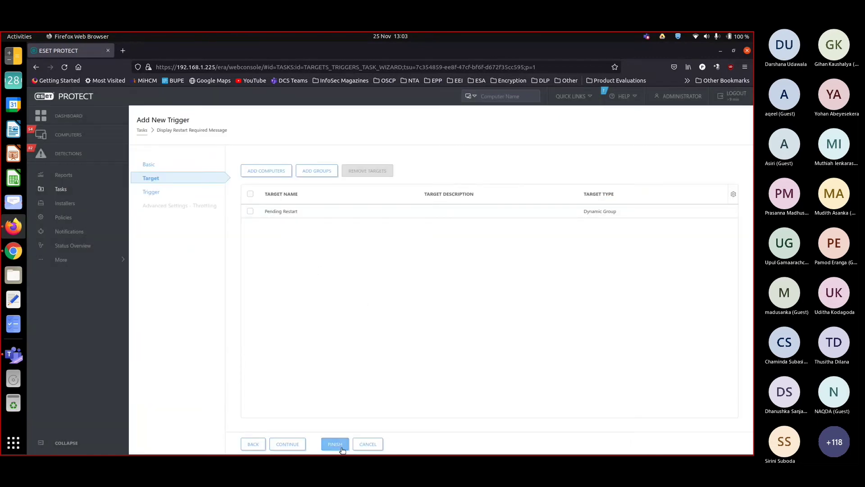
{"action": "left_click", "coordinate": [341, 447]}
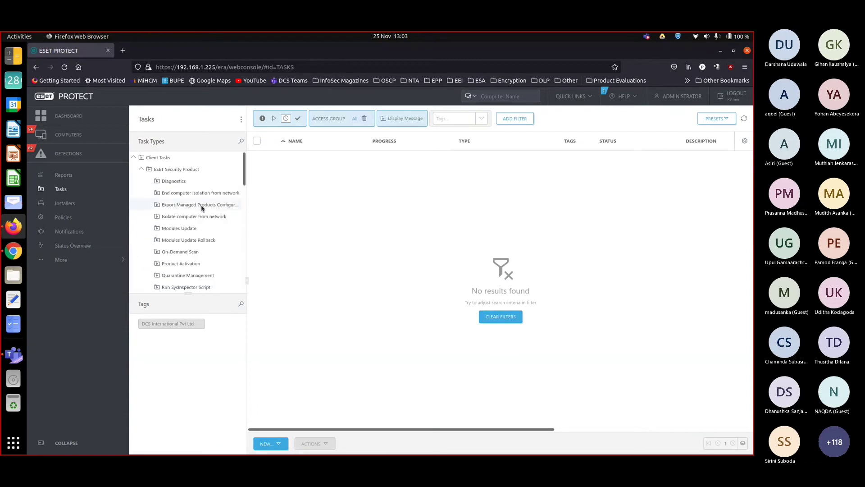
- Scroll through the task types, then open the More console sections
{"action": "scroll", "coordinate": [201, 205], "scroll_direction": "down", "scroll_amount": 5}
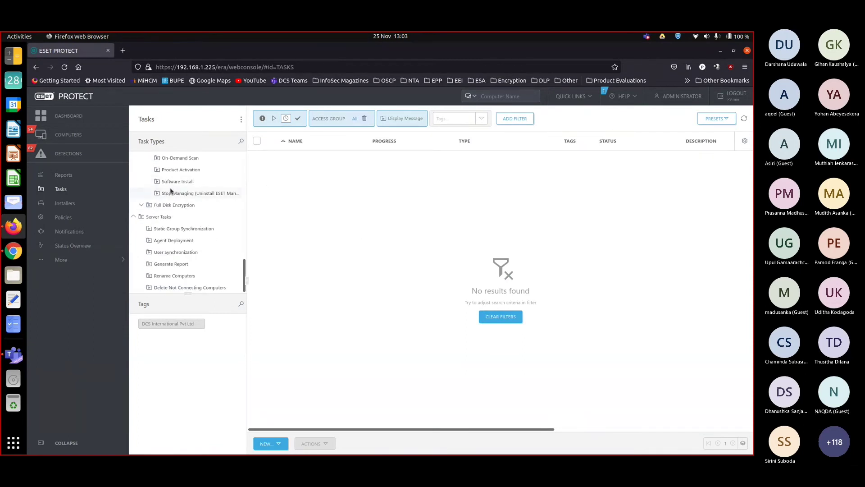
{"action": "scroll", "coordinate": [169, 187], "scroll_direction": "up", "scroll_amount": 5}
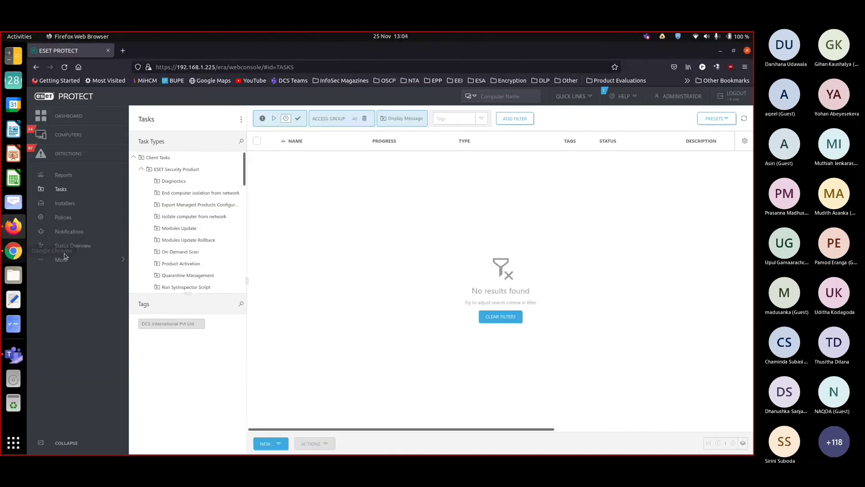
{"action": "left_click", "coordinate": [83, 259]}
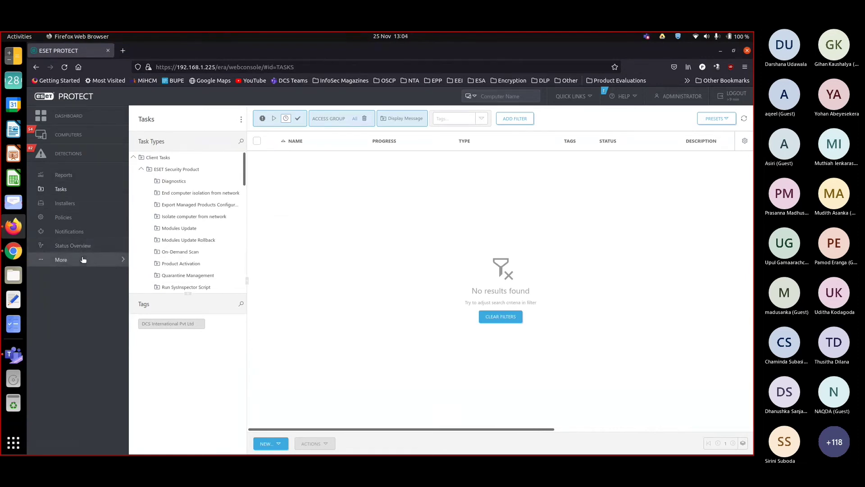
- Open the Pending Restart template for editing at its rule expression
{"action": "left_click", "coordinate": [84, 190]}
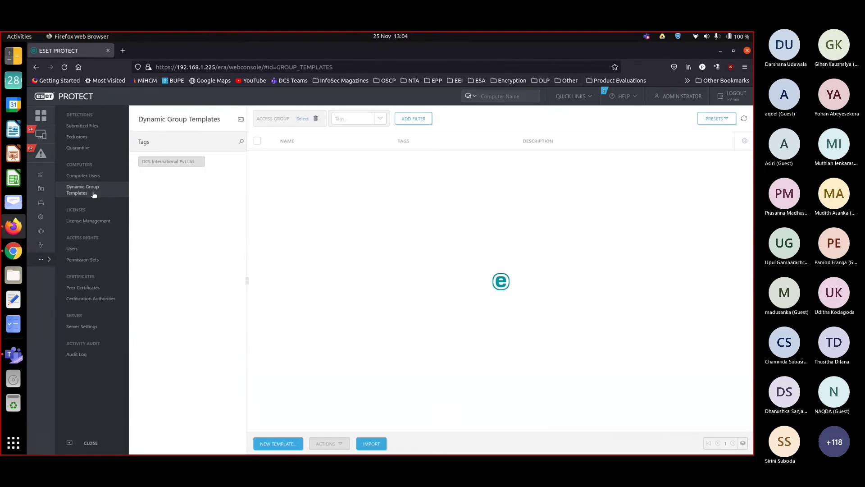
{"action": "scroll", "coordinate": [386, 261], "scroll_direction": "down", "scroll_amount": 6}
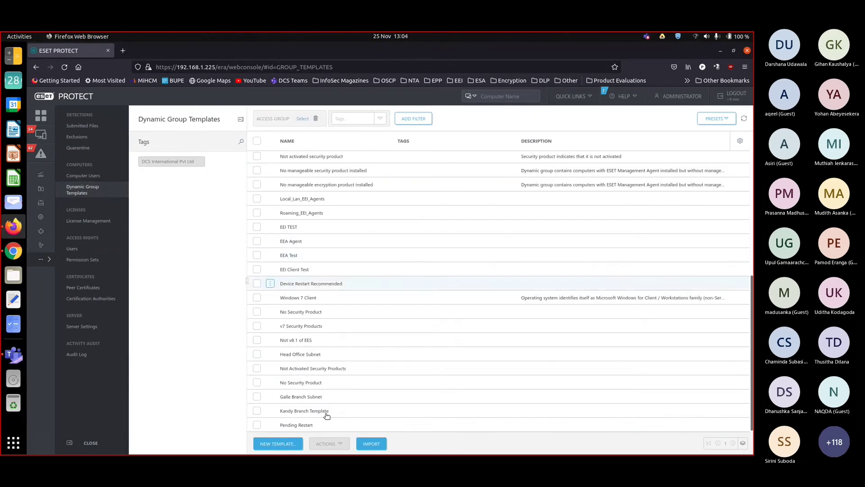
{"action": "left_click", "coordinate": [271, 427]}
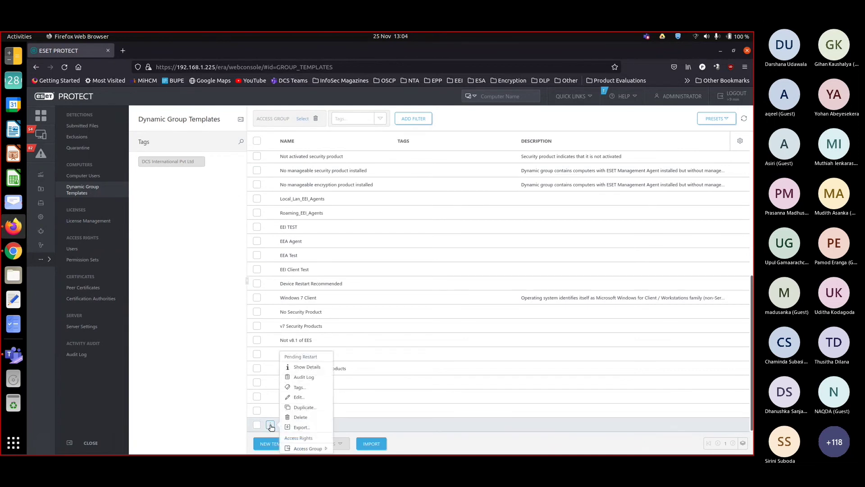
{"action": "left_click", "coordinate": [292, 396]}
{"action": "left_click", "coordinate": [162, 180]}
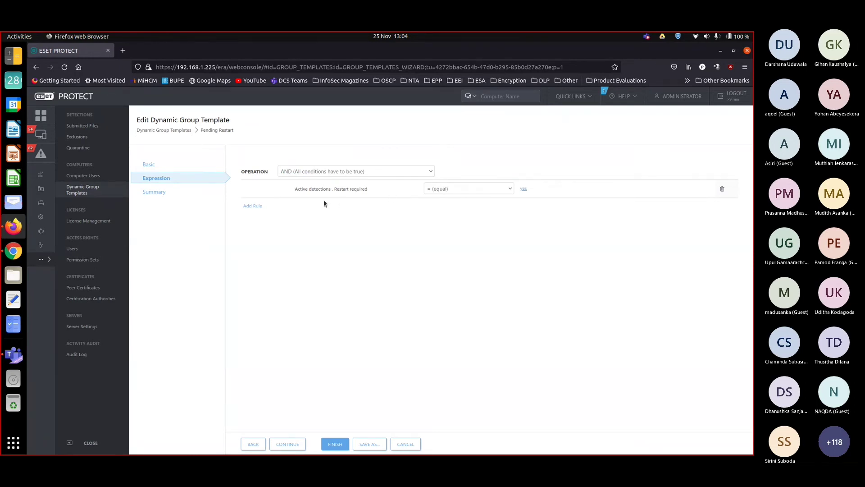
- Add the Performance Idle state 'is idle' condition and save the template
{"action": "left_click", "coordinate": [253, 205]}
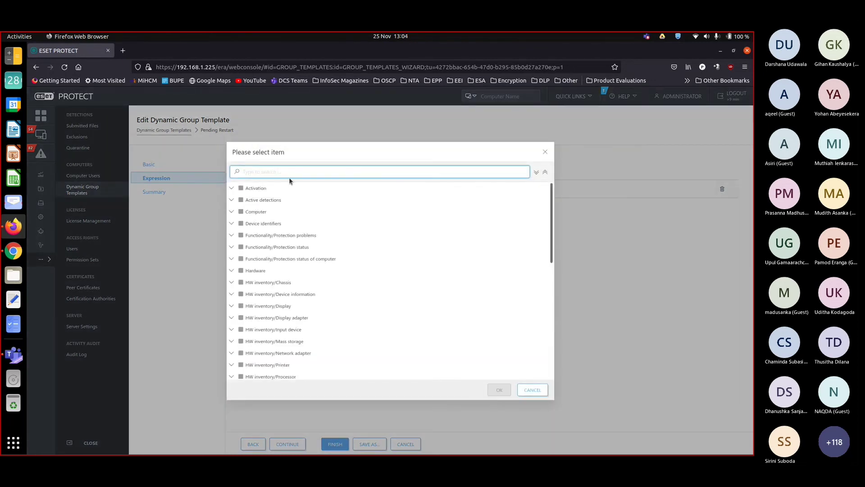
{"action": "type", "text": "idle"}
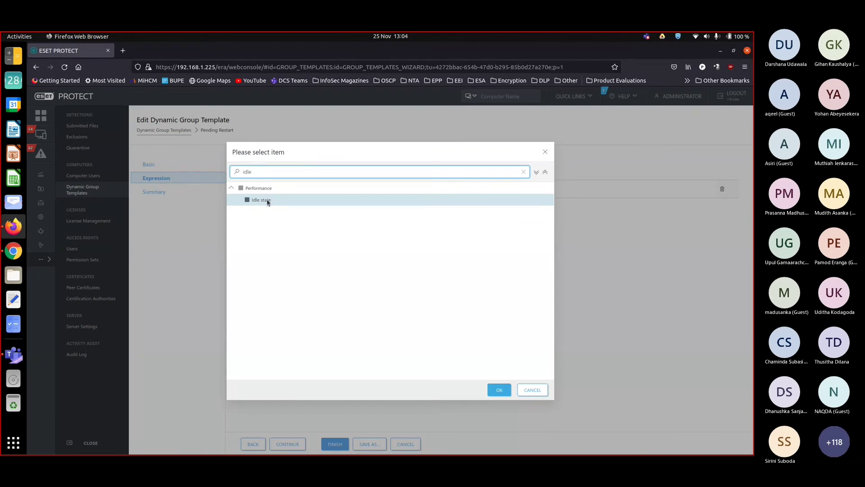
{"action": "left_click", "coordinate": [500, 390]}
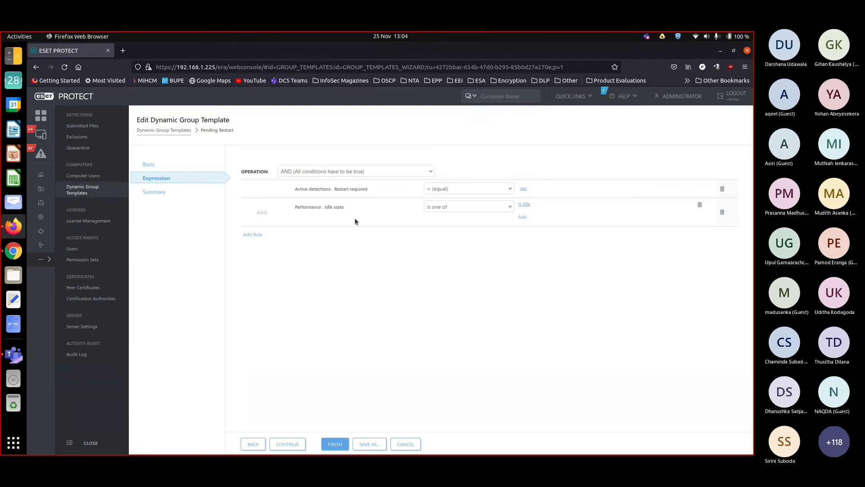
{"action": "left_click", "coordinate": [341, 445]}
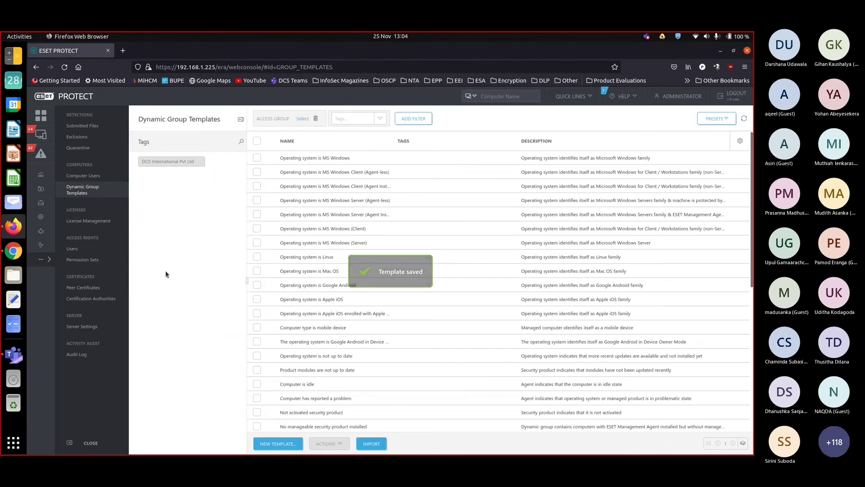
- Filter tasks to Shutdown computer and start a new client task of that type
{"action": "left_click", "coordinate": [40, 187]}
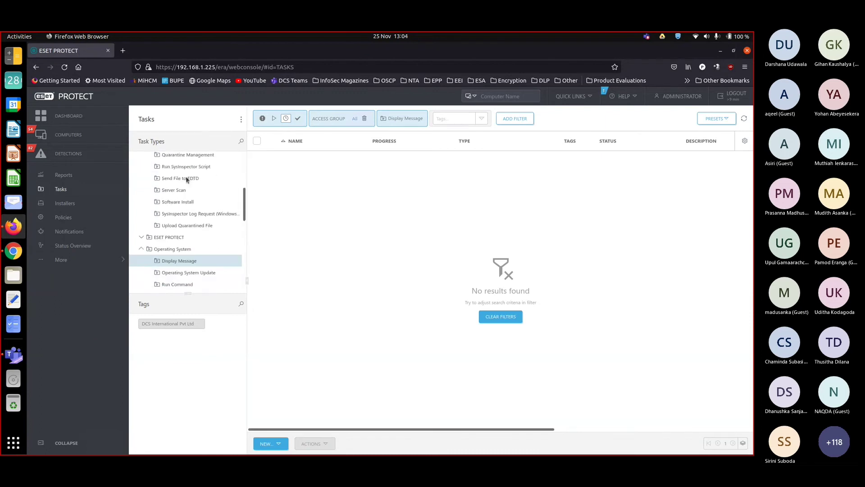
{"action": "scroll", "coordinate": [186, 179], "scroll_direction": "down", "scroll_amount": 2}
{"action": "left_click", "coordinate": [176, 257]}
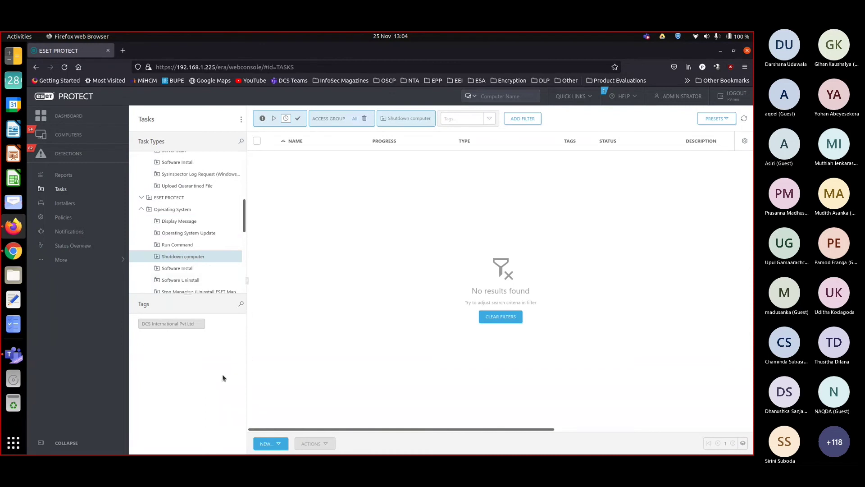
{"action": "left_click", "coordinate": [279, 443]}
{"action": "left_click", "coordinate": [281, 415]}
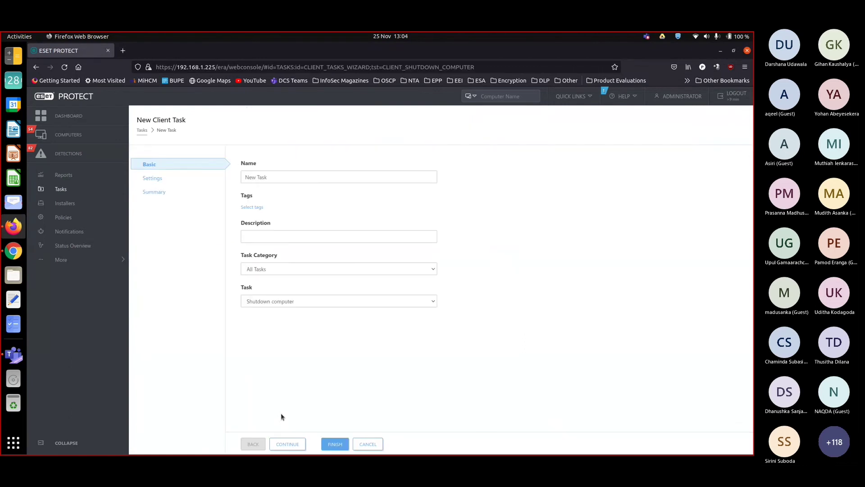
- Keep Reboot Computer(s) enabled and finish the shutdown task
{"action": "left_click", "coordinate": [152, 179]}
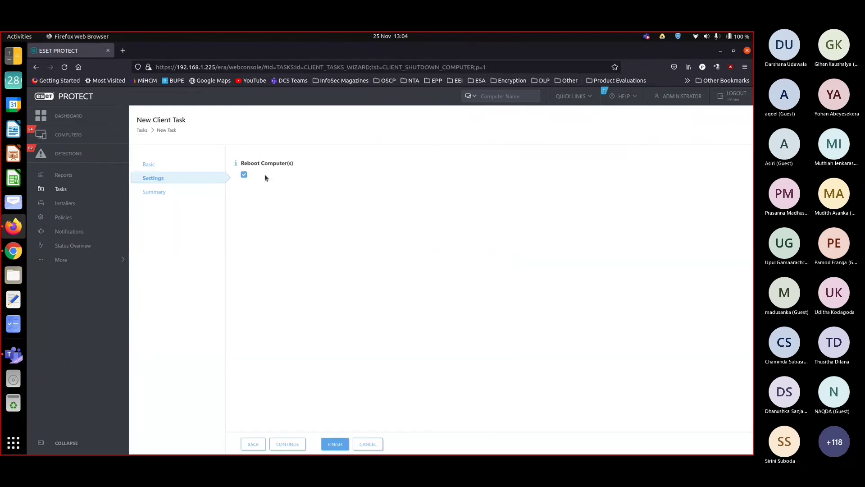
{"action": "left_click", "coordinate": [245, 176]}
{"action": "left_click", "coordinate": [244, 175]}
{"action": "left_click", "coordinate": [291, 446]}
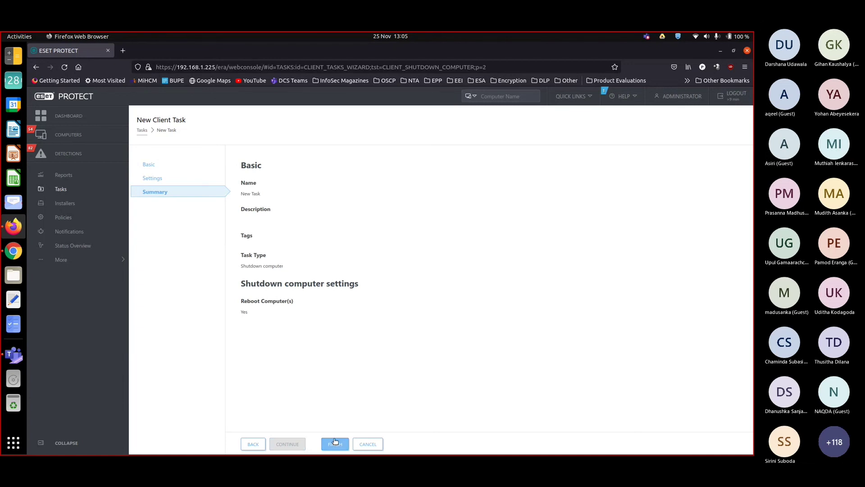
{"action": "left_click", "coordinate": [337, 444]}
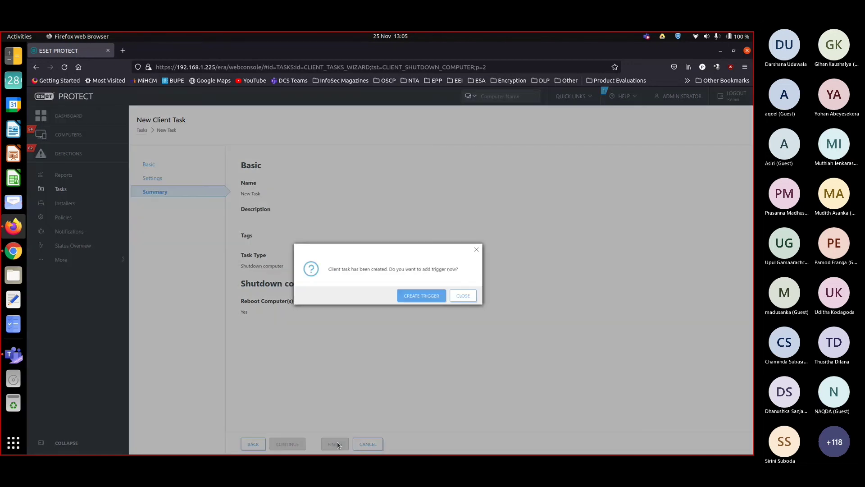
- Create a new trigger for the task with the description 'Restart the Computer'
{"action": "left_click", "coordinate": [425, 297]}
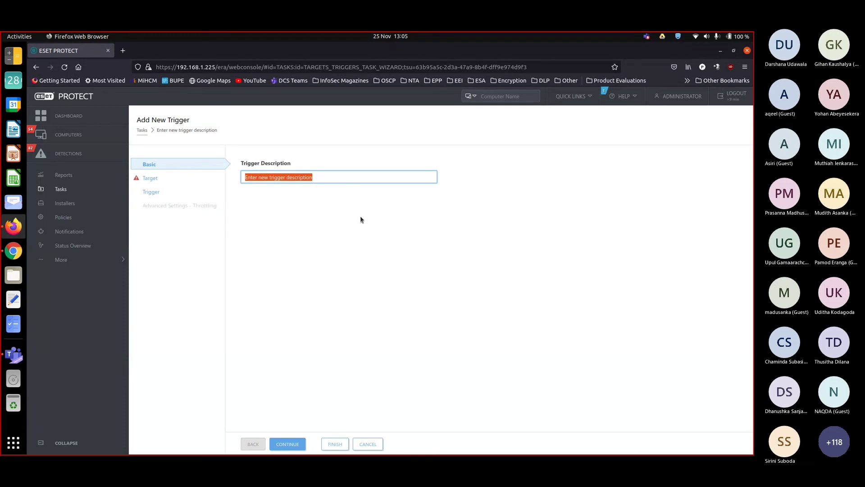
{"action": "type", "text": "Resat"}
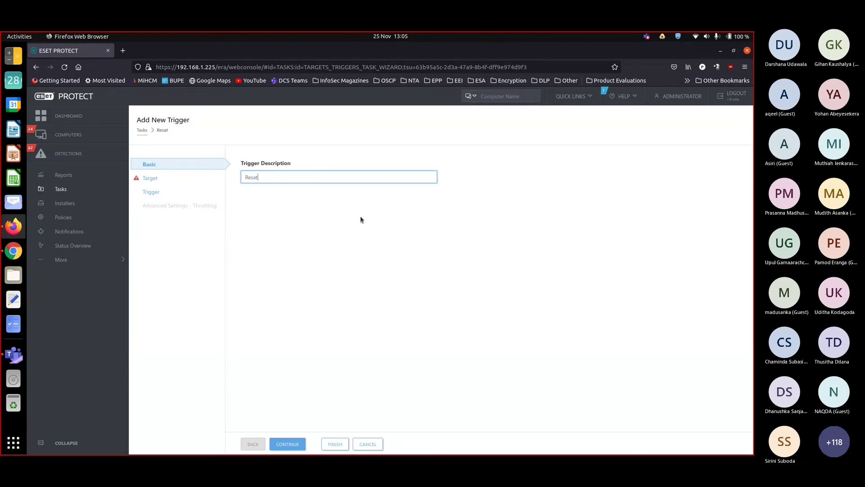
{"action": "key", "text": "BackSpace"}
{"action": "key", "text": "BackSpace"}
{"action": "type", "text": "tart the Computer"}
- Target the trigger at the Pending Restart dynamic group
{"action": "left_click", "coordinate": [303, 446]}
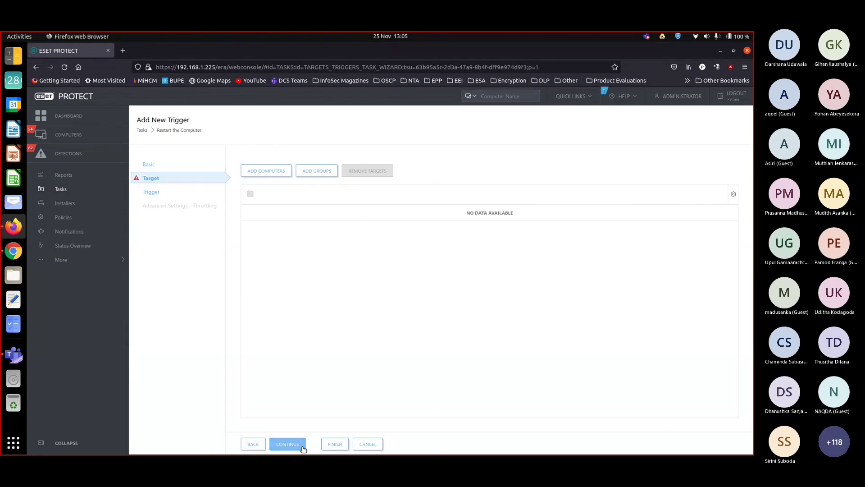
{"action": "left_click", "coordinate": [273, 172]}
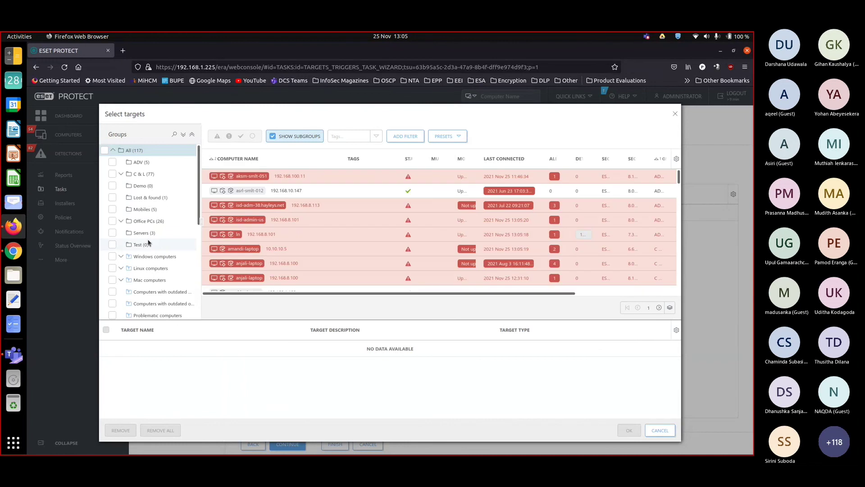
{"action": "left_click", "coordinate": [112, 313]}
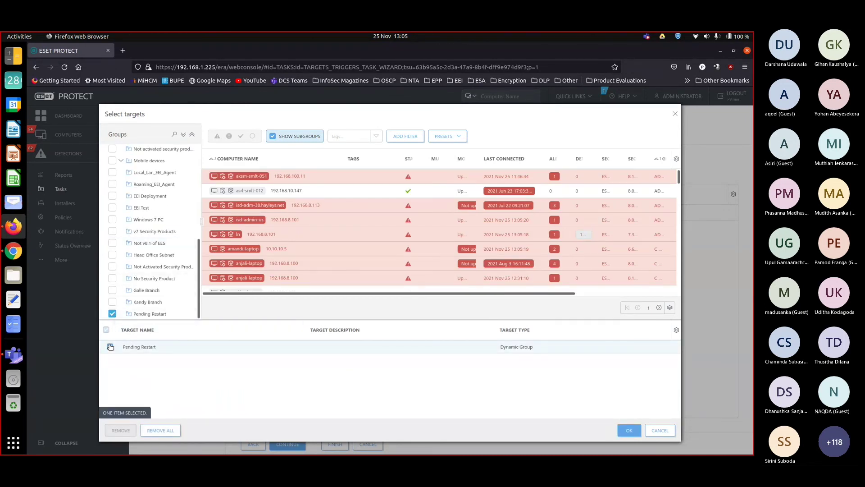
{"action": "key", "text": "Return"}
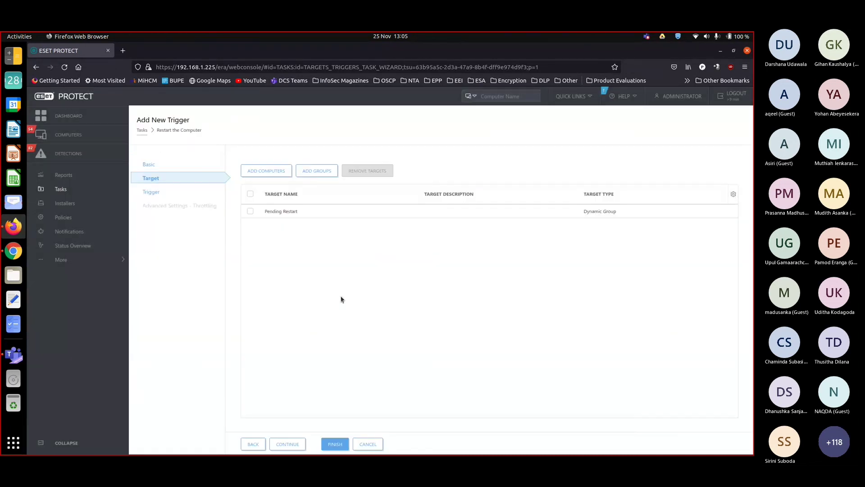
{"action": "left_click", "coordinate": [295, 445]}
- Set the trigger type to Joined Dynamic Group Trigger and finish scheduling the task
{"action": "left_click", "coordinate": [303, 179]}
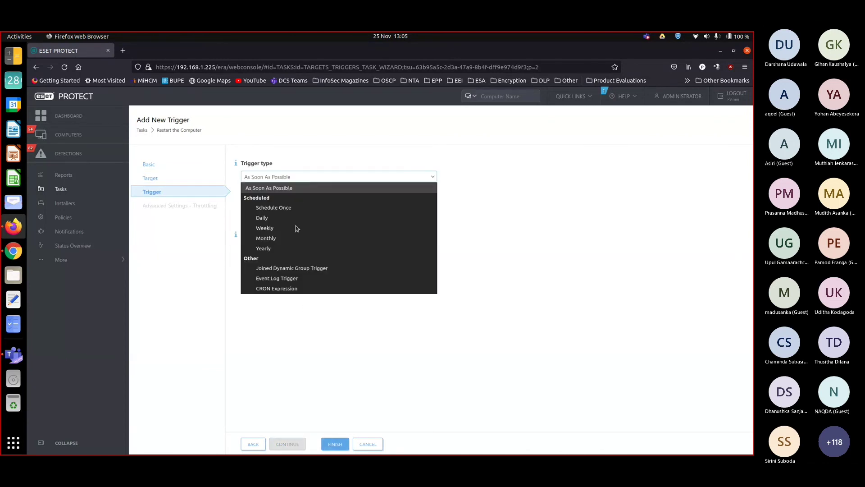
{"action": "left_click", "coordinate": [292, 268]}
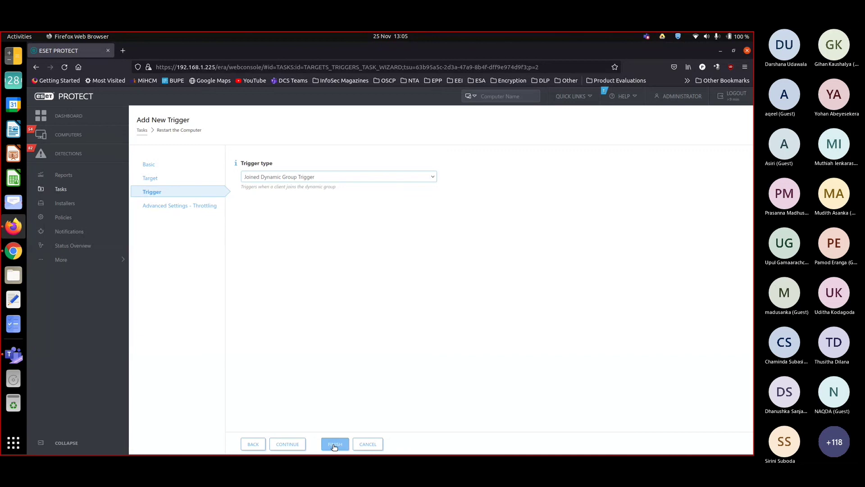
{"action": "left_click", "coordinate": [288, 444]}
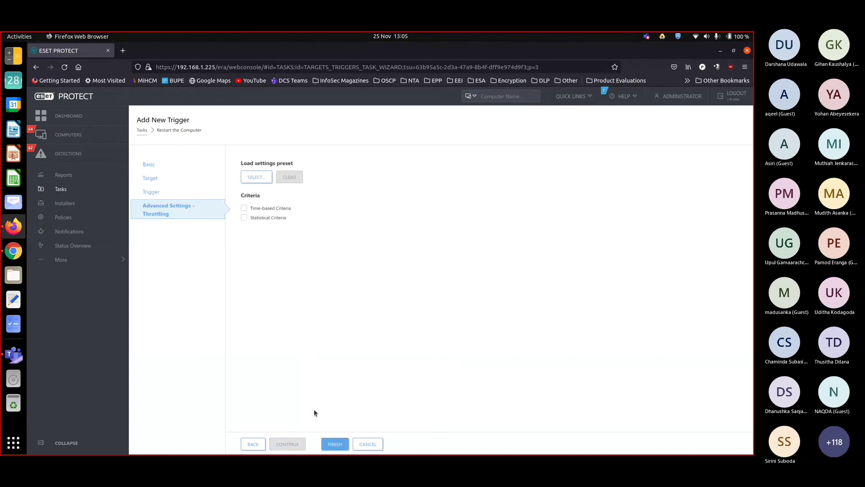
{"action": "left_click", "coordinate": [334, 444]}
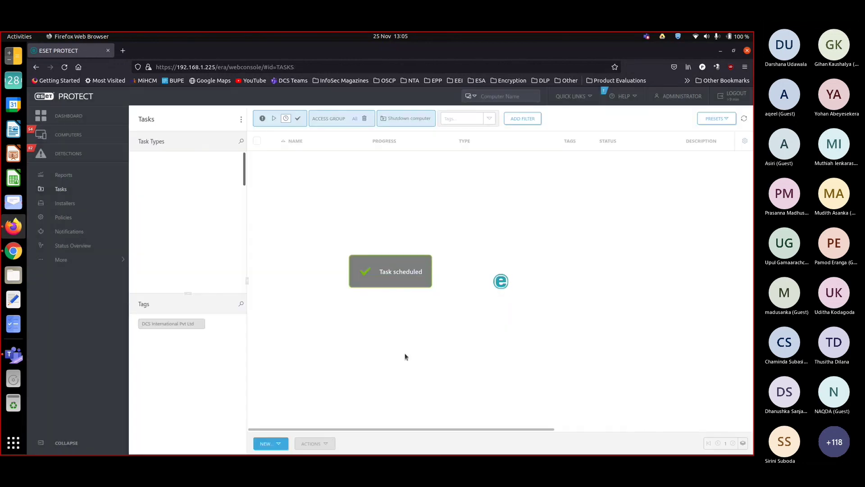